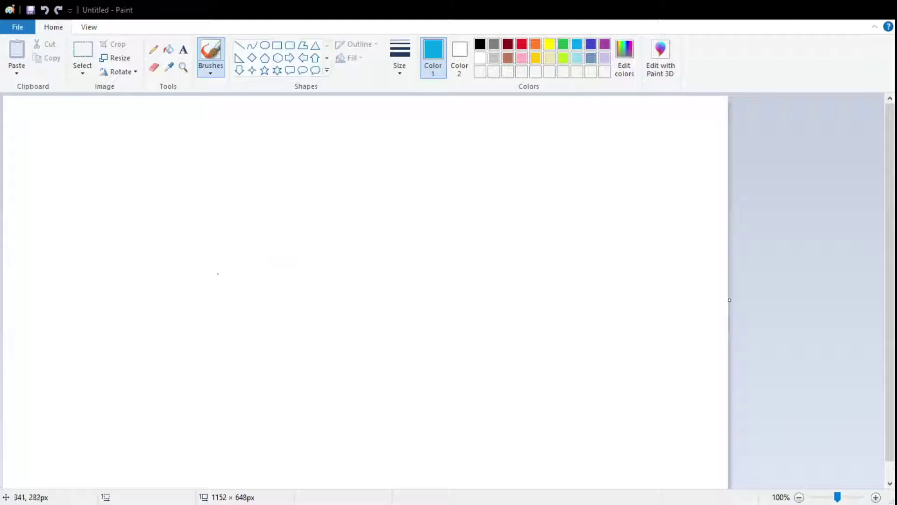
Brush the creature's blue outline, briefly trying orange before returning to blue
mouse_move(208, 307)
mouse_down()
mouse_move(168, 294)
mouse_move(154, 261)
mouse_move(183, 214)
mouse_move(254, 211)
mouse_move(270, 252)
mouse_move(322, 262)
mouse_move(441, 257)
mouse_move(501, 314)
mouse_move(461, 318)
mouse_move(414, 340)
mouse_move(365, 388)
mouse_move(301, 366)
mouse_move(263, 313)
mouse_move(210, 307)
mouse_up()
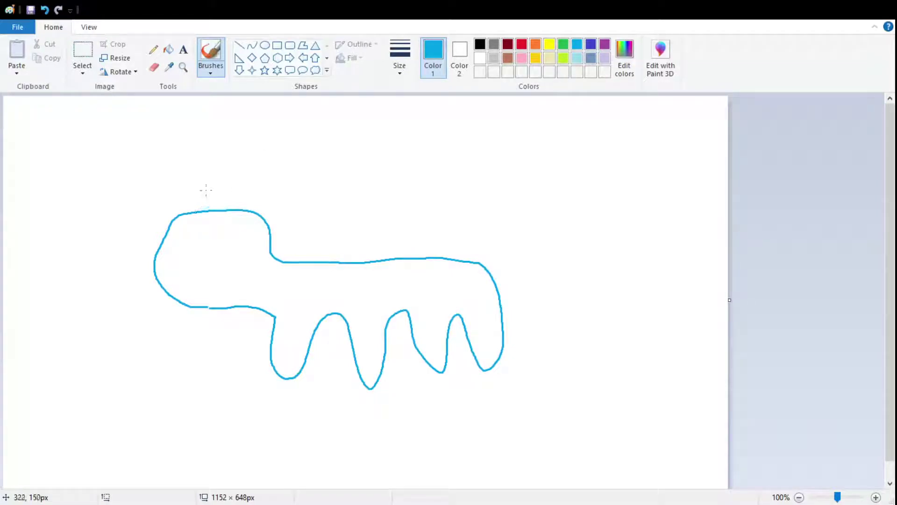
click(535, 44)
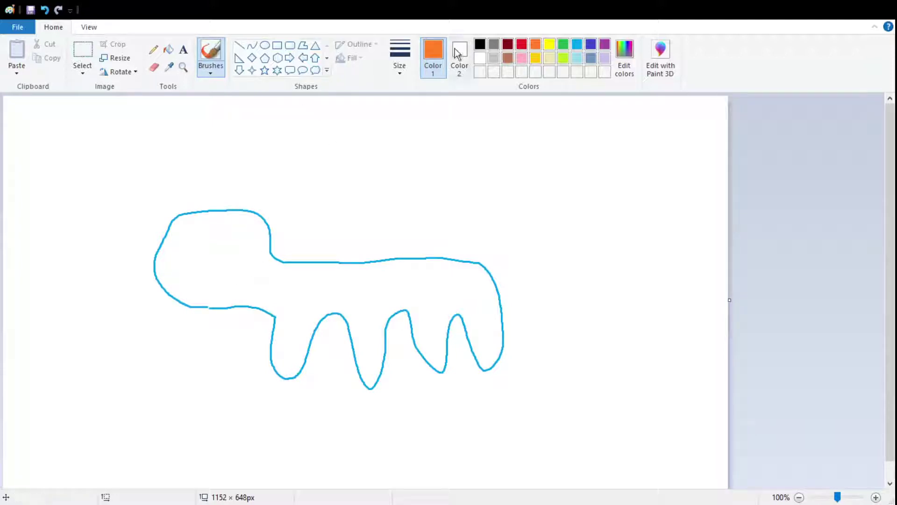
click(579, 45)
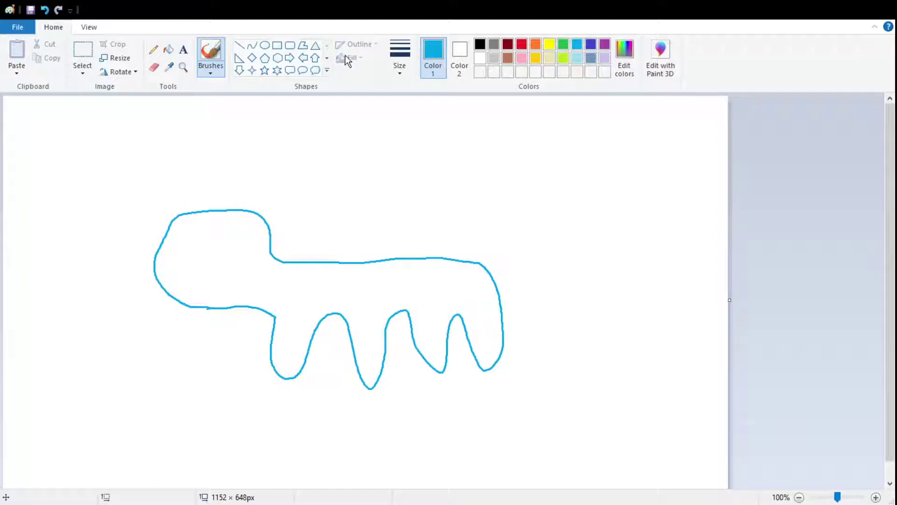
Fill the inside of the creature's outline with solid blue using the Fill bucket
click(175, 57)
click(252, 243)
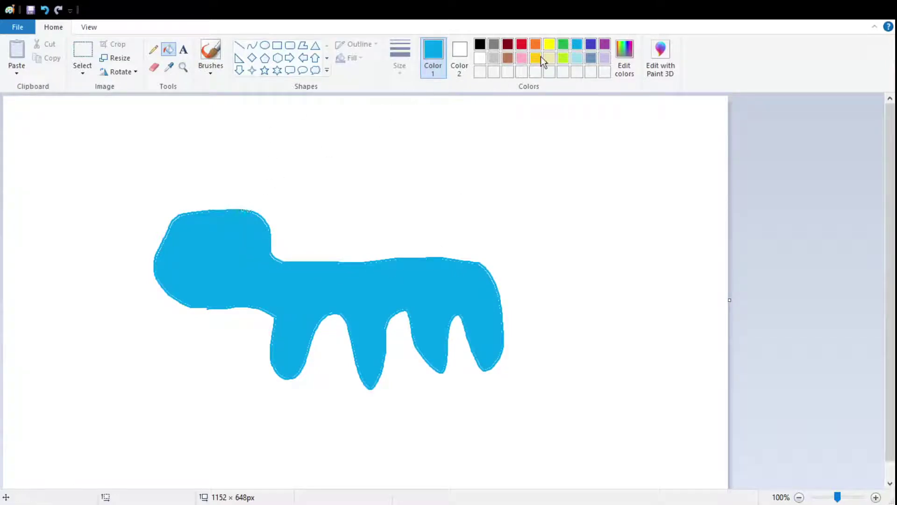
click(154, 49)
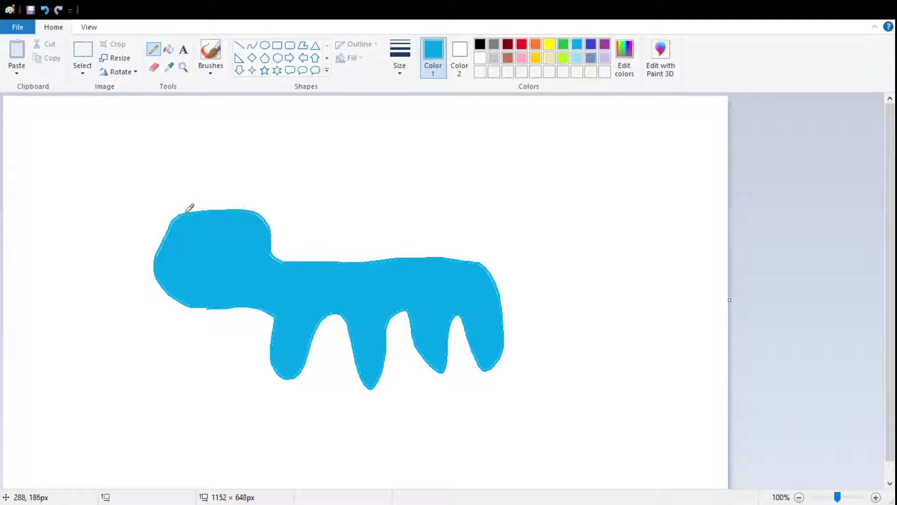
Outline the fin along the creature's head and back with the blue brush
mouse_move(186, 212)
mouse_down()
mouse_move(195, 177)
mouse_move(209, 168)
mouse_up()
click(210, 51)
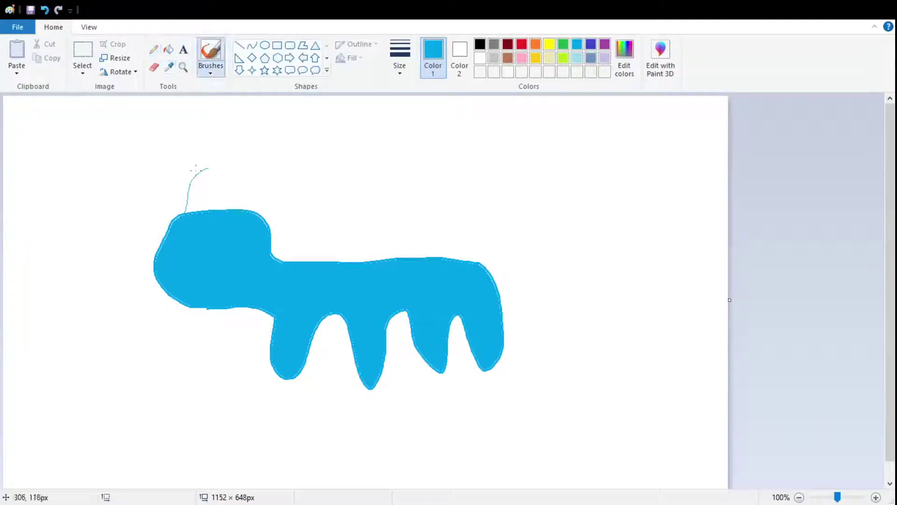
mouse_move(184, 210)
mouse_down()
mouse_move(198, 168)
mouse_move(220, 168)
mouse_move(231, 208)
mouse_move(245, 169)
mouse_move(279, 169)
mouse_move(286, 191)
mouse_move(256, 211)
mouse_move(283, 197)
mouse_move(321, 195)
mouse_move(281, 229)
mouse_move(297, 224)
mouse_move(326, 245)
mouse_move(326, 260)
mouse_move(371, 236)
mouse_move(373, 263)
mouse_up()
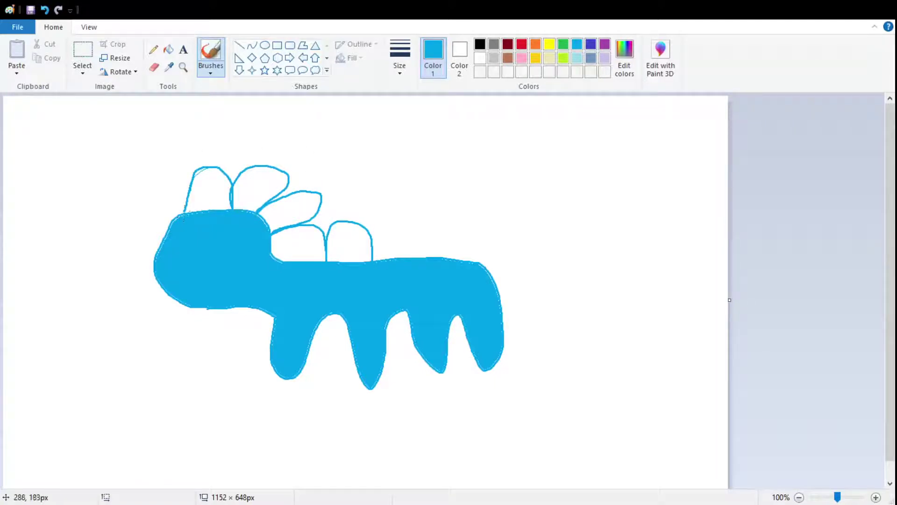
mouse_move(197, 171)
mouse_down()
mouse_move(301, 175)
mouse_move(373, 234)
mouse_up()
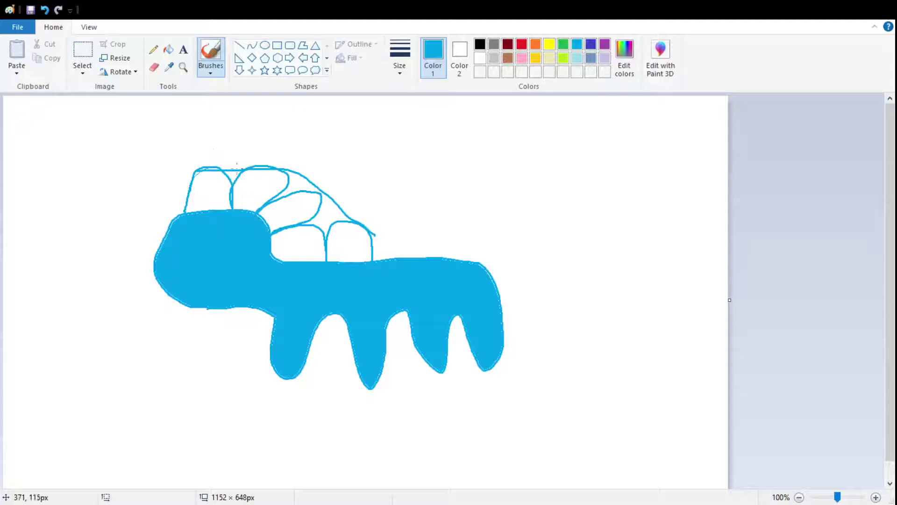
Add five dividing lines splitting the fin into segments
drag(264, 169, 249, 211)
drag(213, 169, 217, 212)
drag(320, 196, 263, 219)
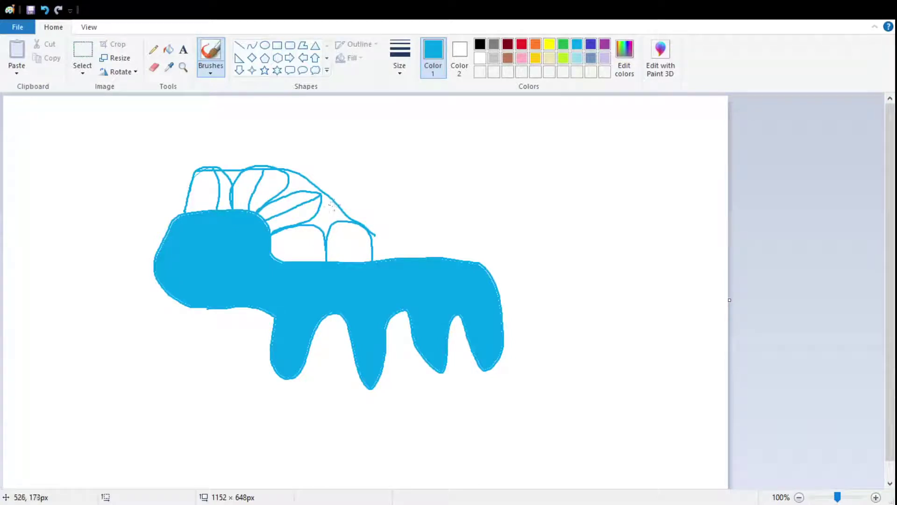
drag(315, 226, 293, 257)
drag(349, 224, 346, 265)
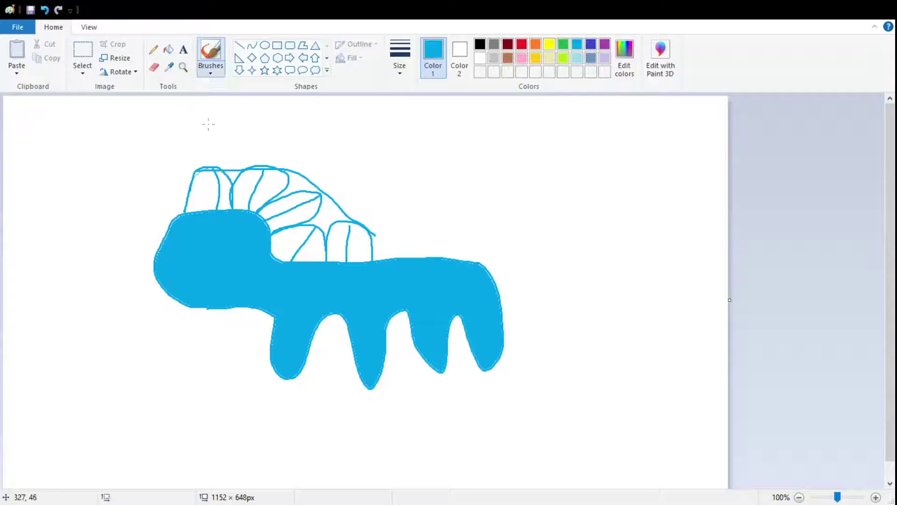
Fill each fin segment with light turquoise
click(578, 58)
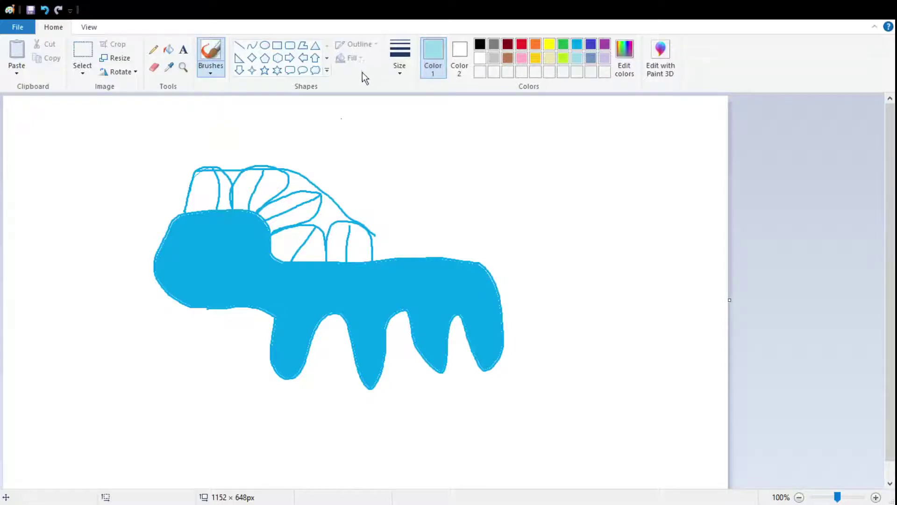
click(168, 49)
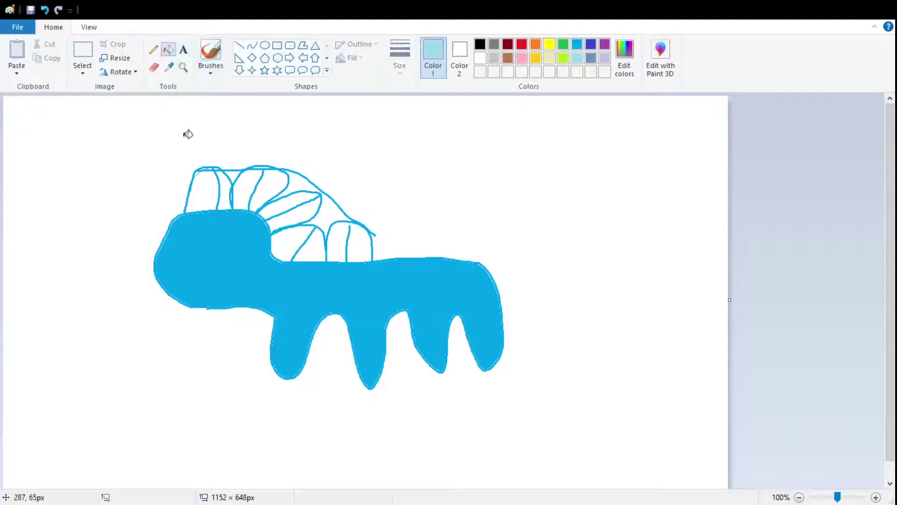
click(207, 194)
click(228, 194)
click(251, 192)
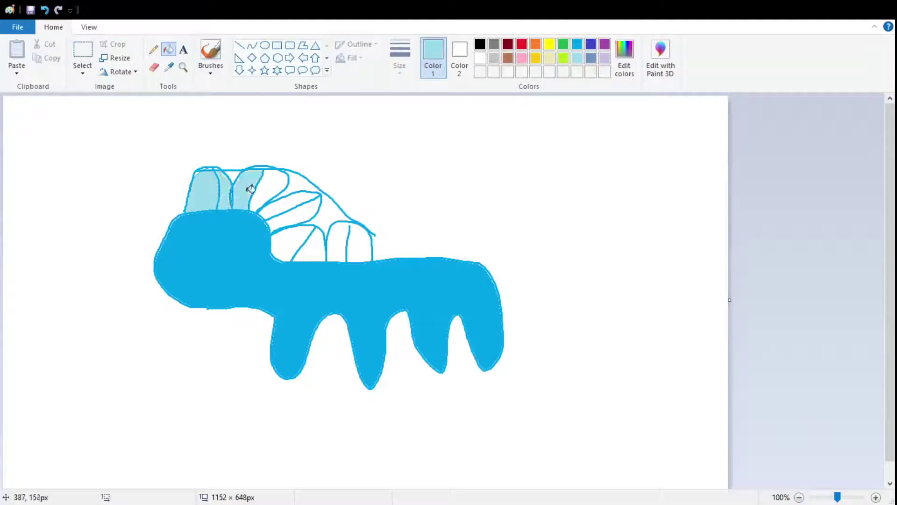
click(273, 188)
click(293, 206)
click(290, 213)
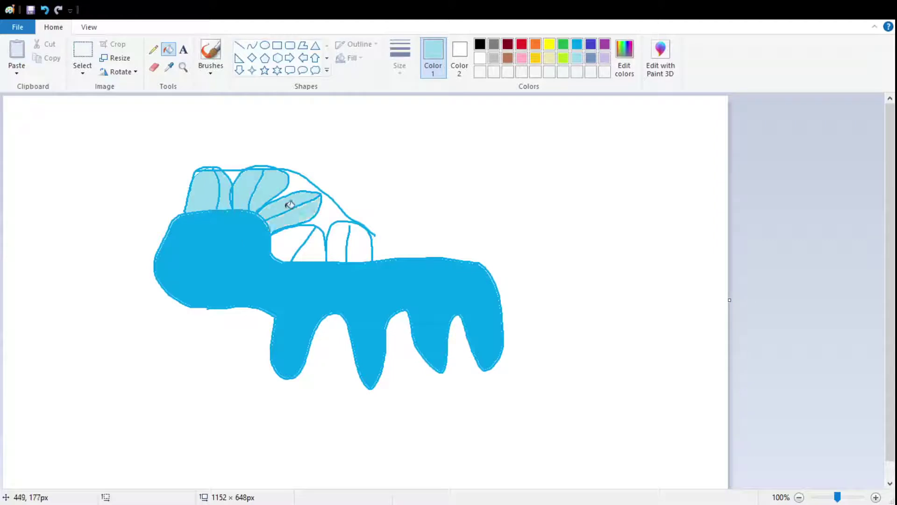
click(285, 244)
click(322, 239)
click(336, 241)
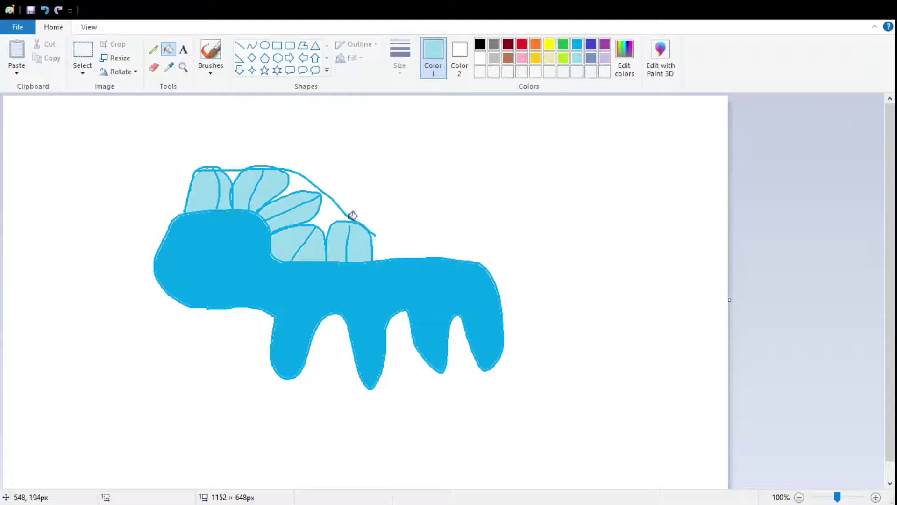
click(328, 217)
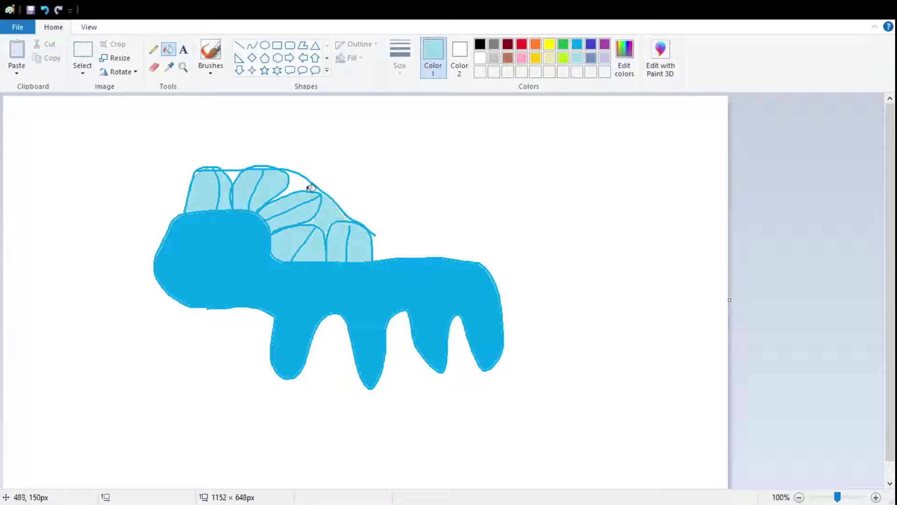
click(202, 173)
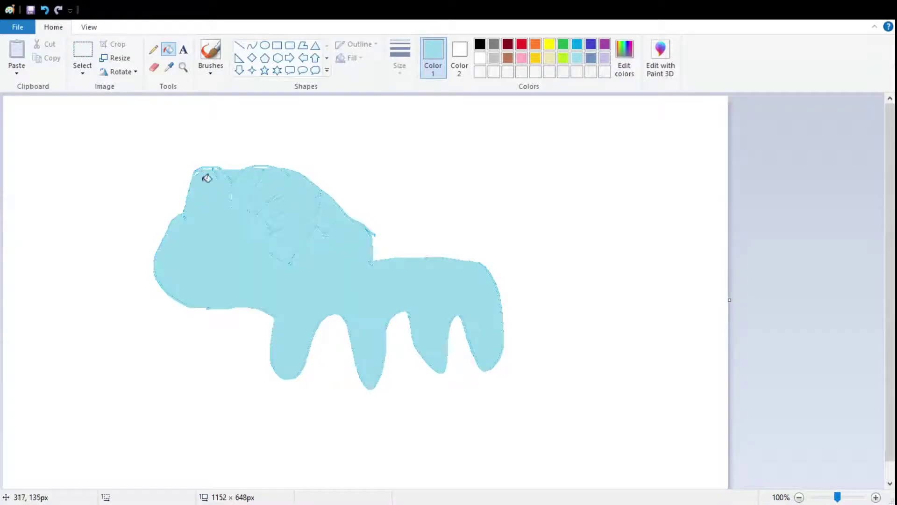
Undo the stray turquoise fills on the body and outlines, keeping the fin cells light blue
key(ctrl+z)
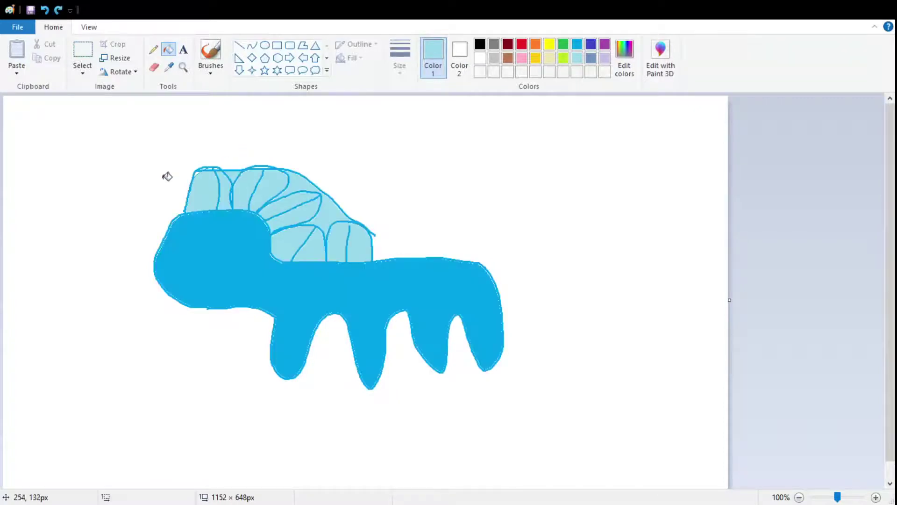
scroll(183, 176, up, 3)
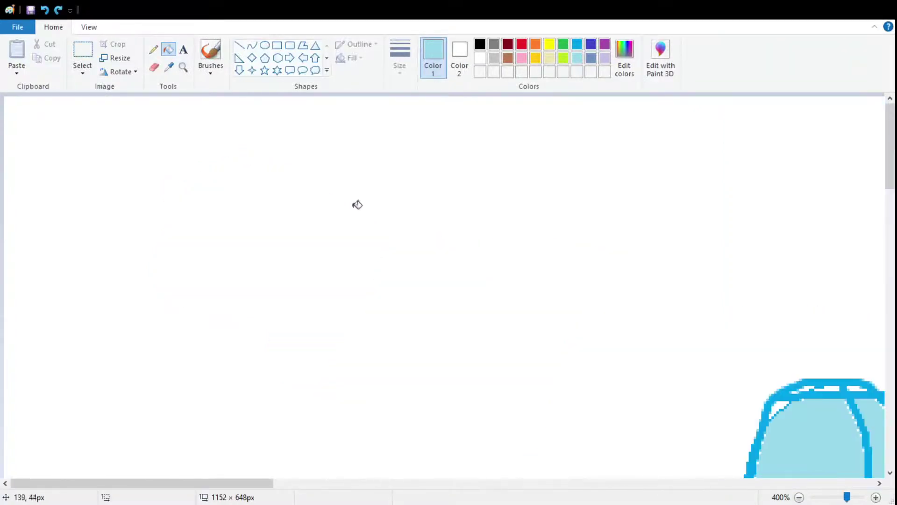
scroll(369, 209, down, 1)
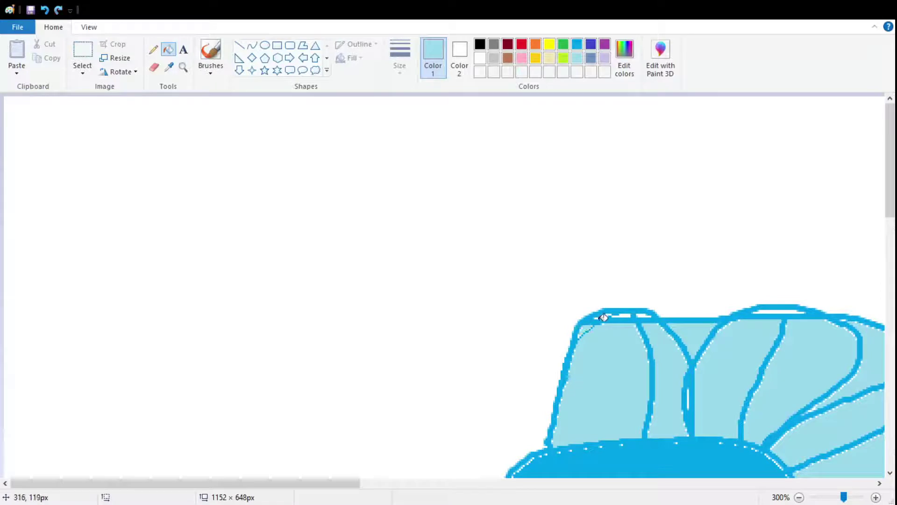
click(606, 314)
key(ctrl+z)
click(626, 316)
key(ctrl+z)
click(627, 315)
key(ctrl+z)
scroll(660, 240, down, 2)
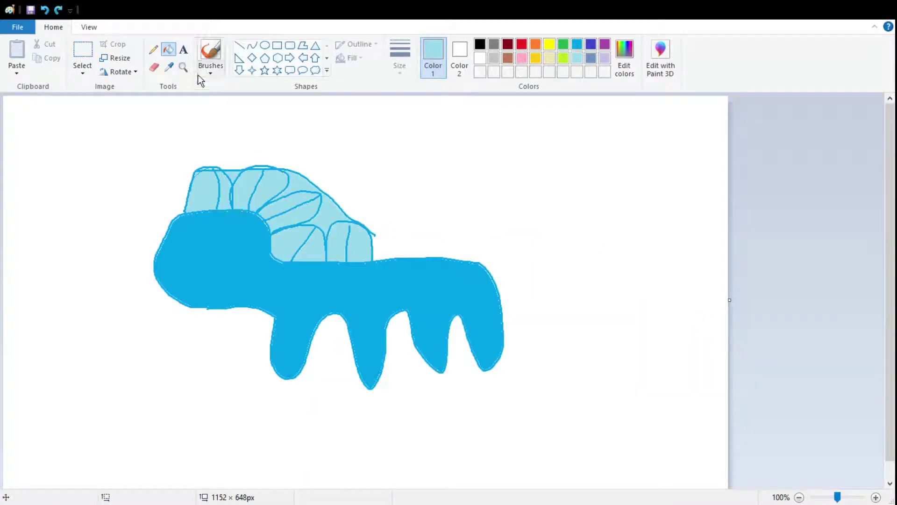
Erase an oval eye hole in the blue head and fill it orange
click(211, 52)
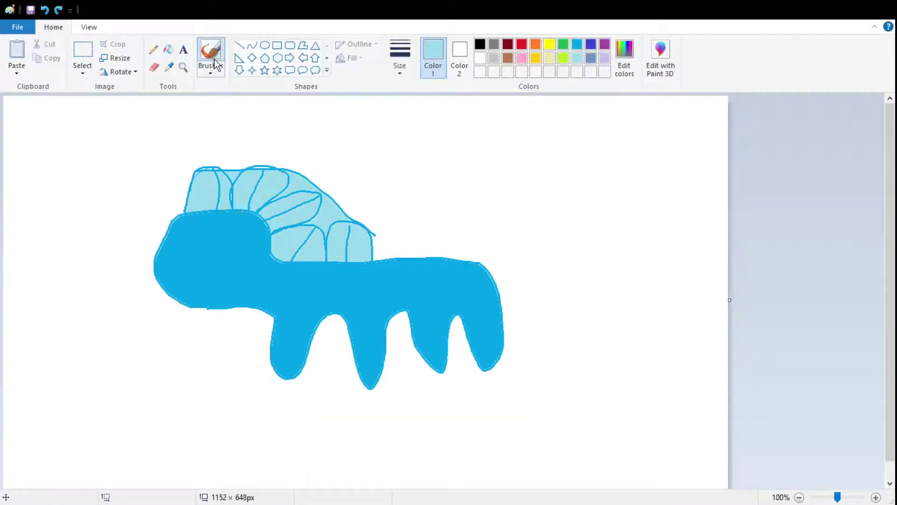
click(535, 45)
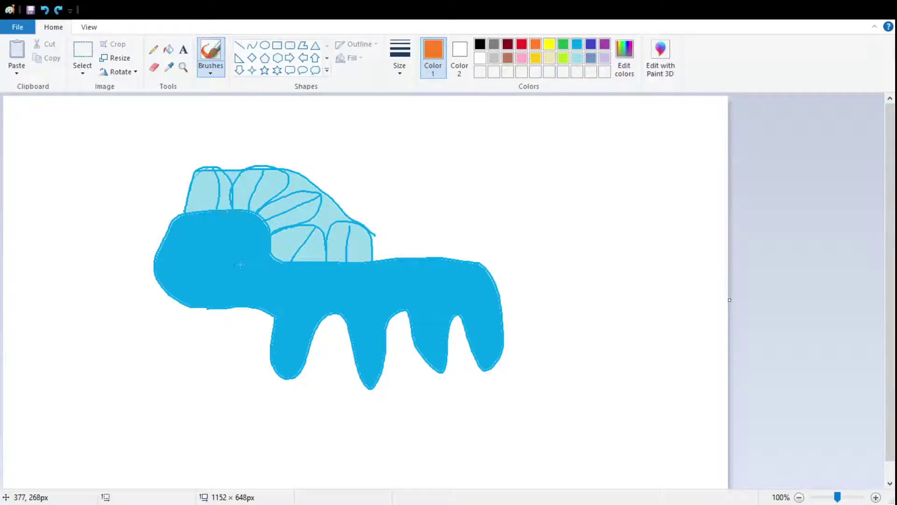
click(156, 68)
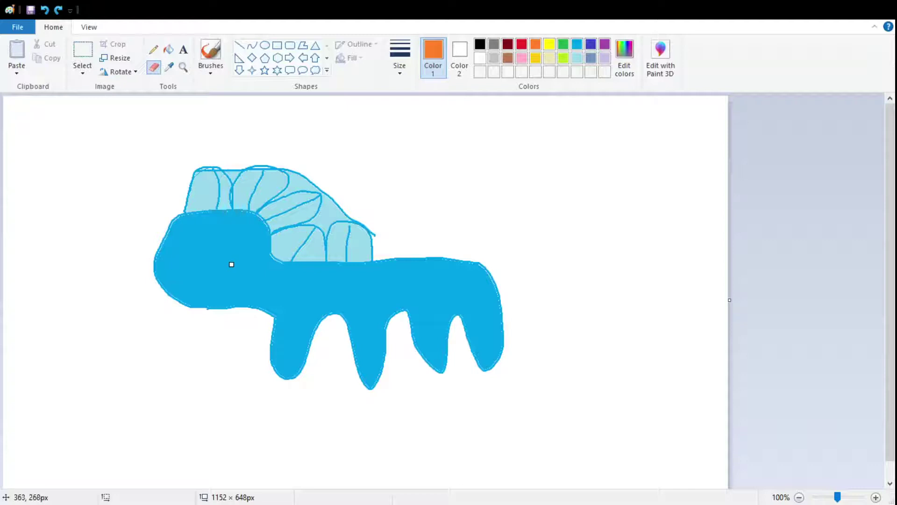
mouse_move(232, 265)
mouse_down()
mouse_move(216, 275)
mouse_move(195, 255)
mouse_move(230, 247)
mouse_move(209, 244)
mouse_move(205, 266)
mouse_up()
drag(200, 261, 227, 257)
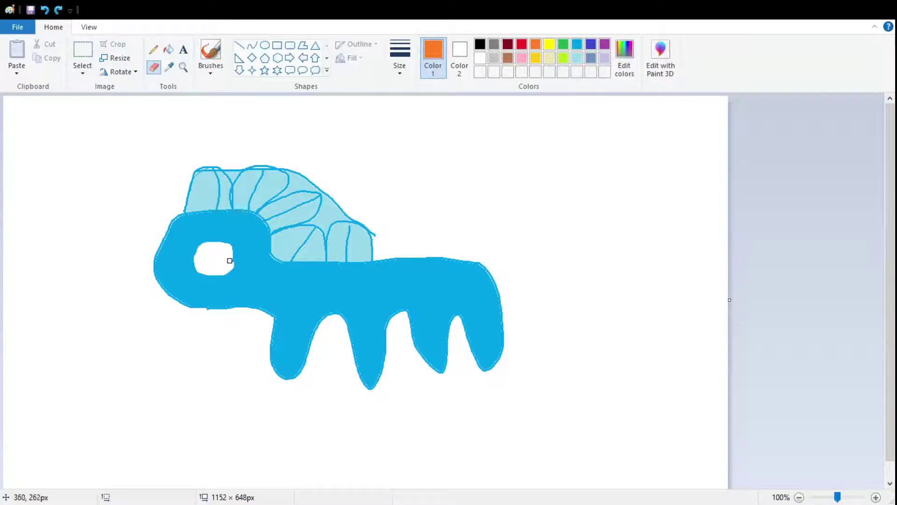
click(168, 49)
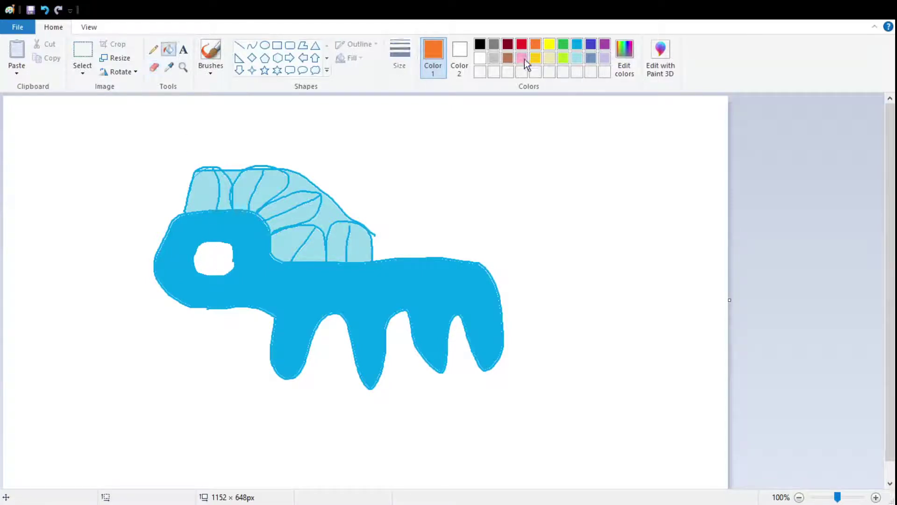
click(219, 251)
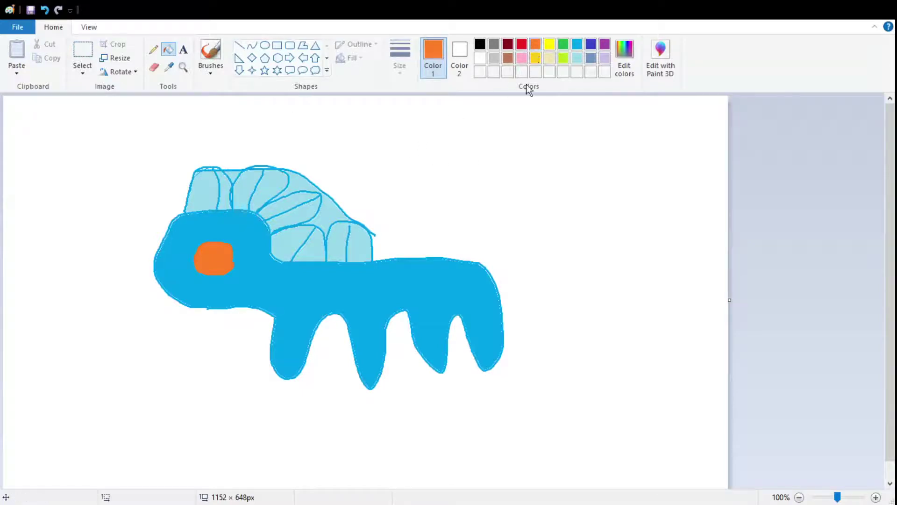
Draw a tail off the body's rear in blue, fill it solid, then reselect orange
click(577, 44)
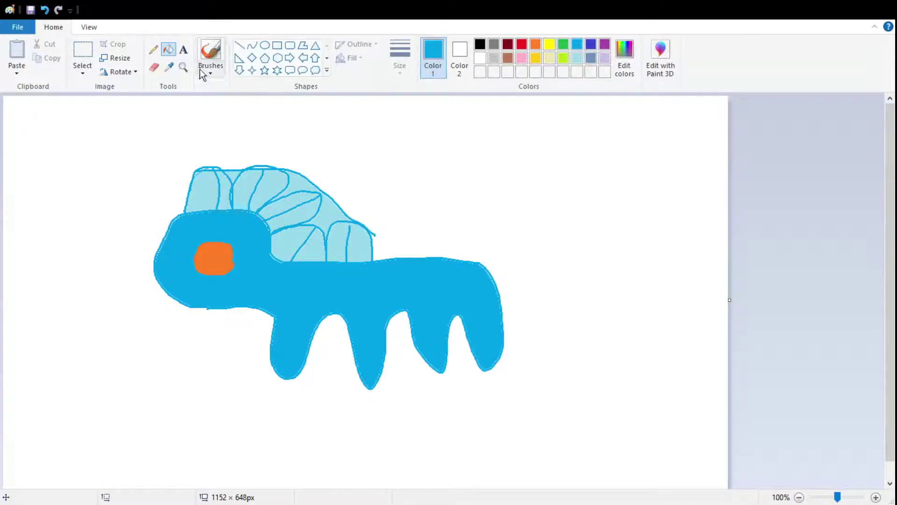
click(211, 51)
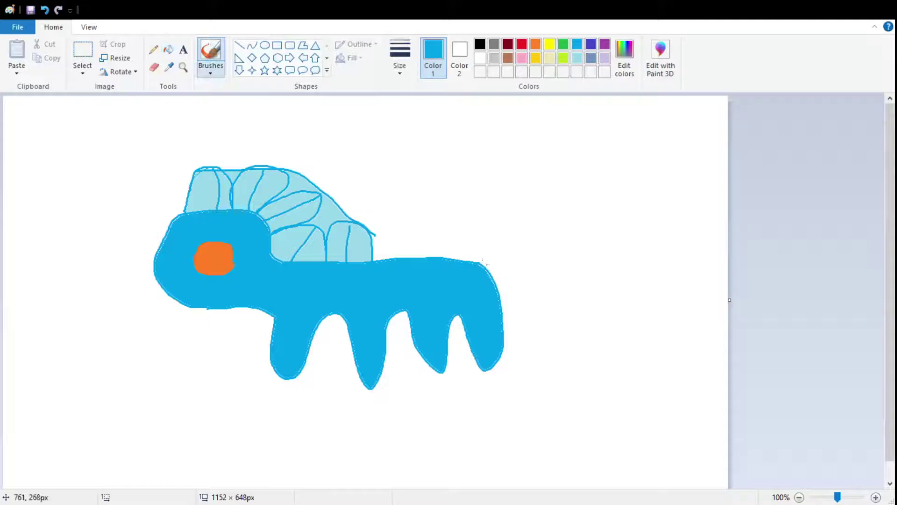
mouse_move(482, 263)
mouse_down()
mouse_move(584, 260)
mouse_move(549, 283)
mouse_move(497, 276)
mouse_up()
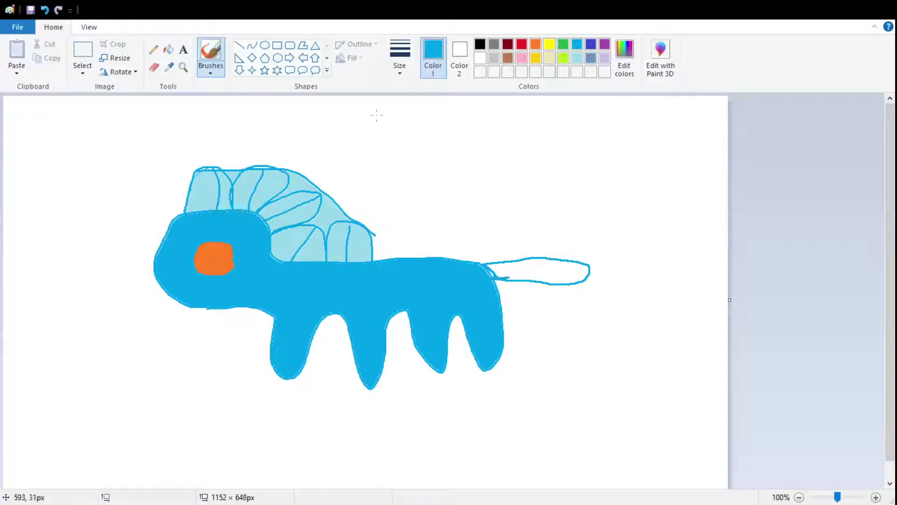
click(169, 50)
click(509, 266)
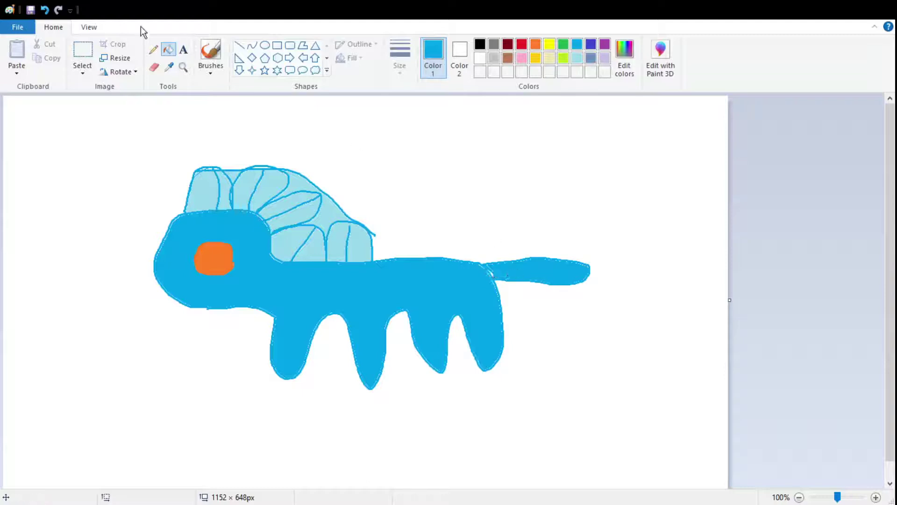
click(157, 50)
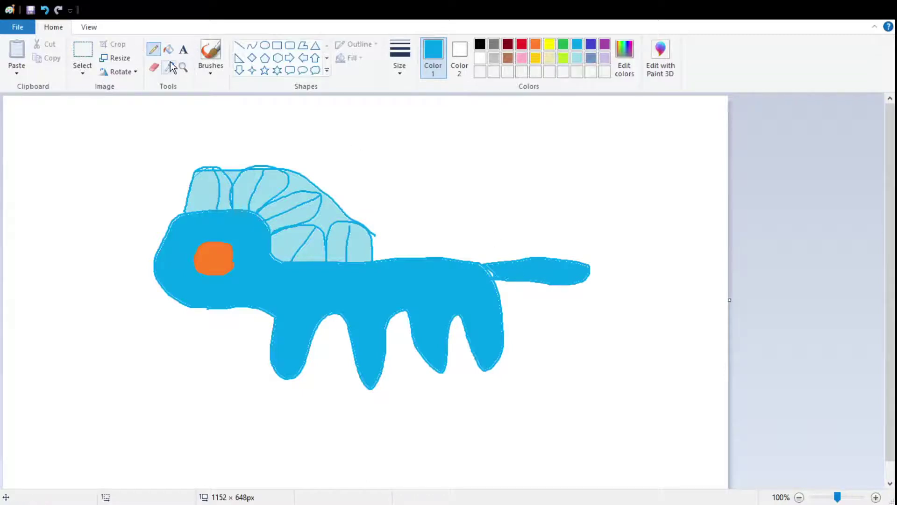
click(171, 52)
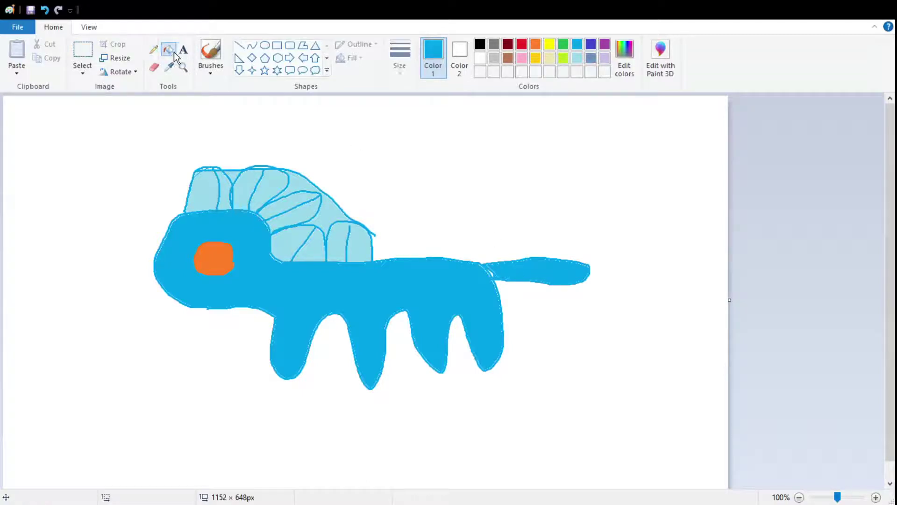
click(211, 52)
click(540, 43)
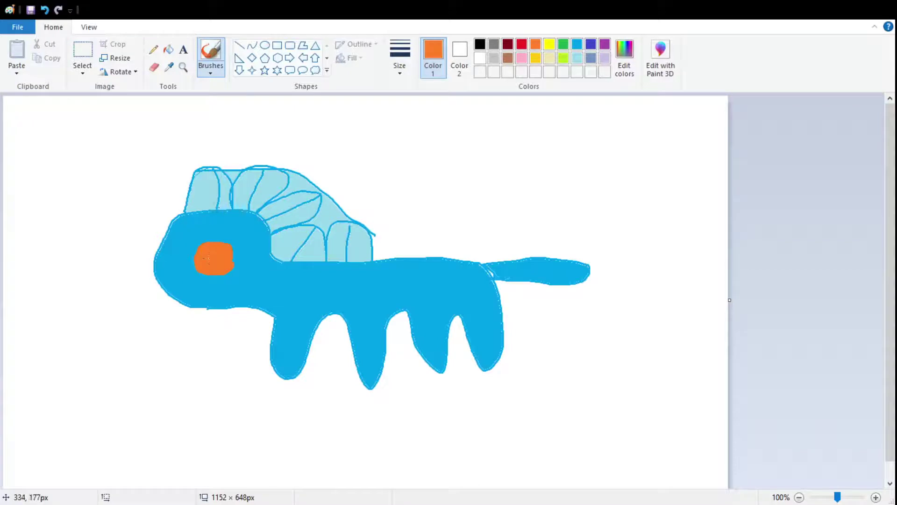
click(154, 49)
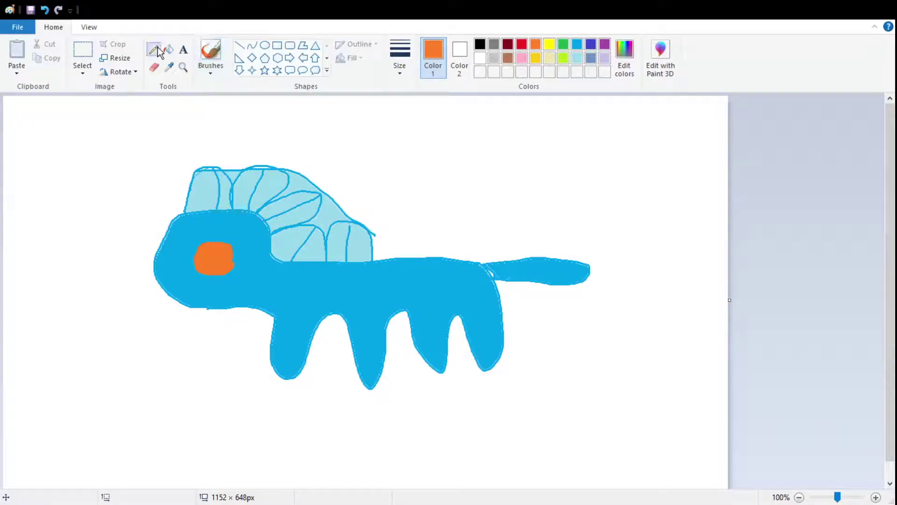
click(155, 66)
mouse_move(177, 227)
mouse_down()
mouse_move(173, 235)
mouse_move(165, 226)
mouse_move(176, 233)
mouse_up()
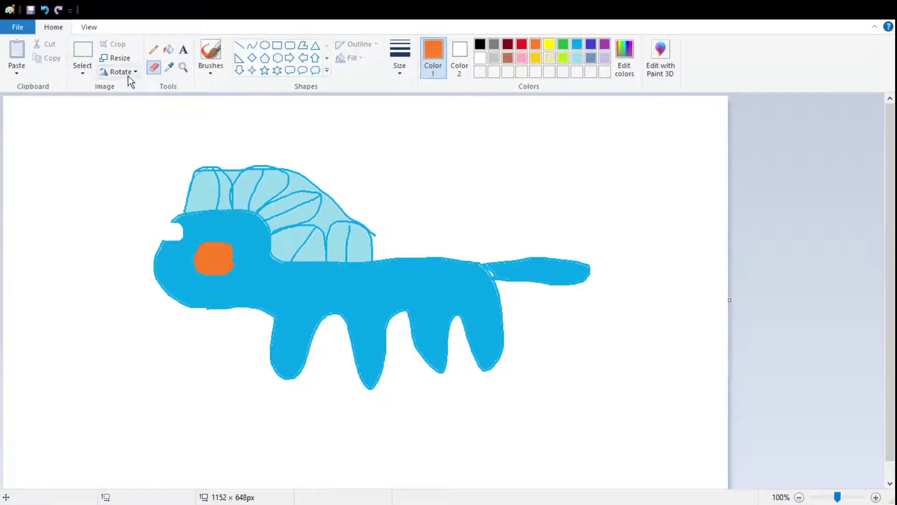
key(ctrl+z)
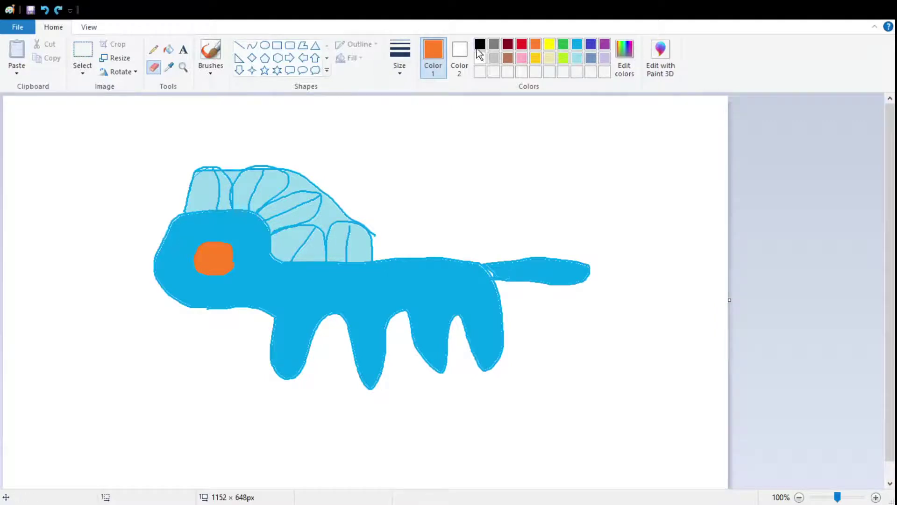
click(479, 46)
click(210, 51)
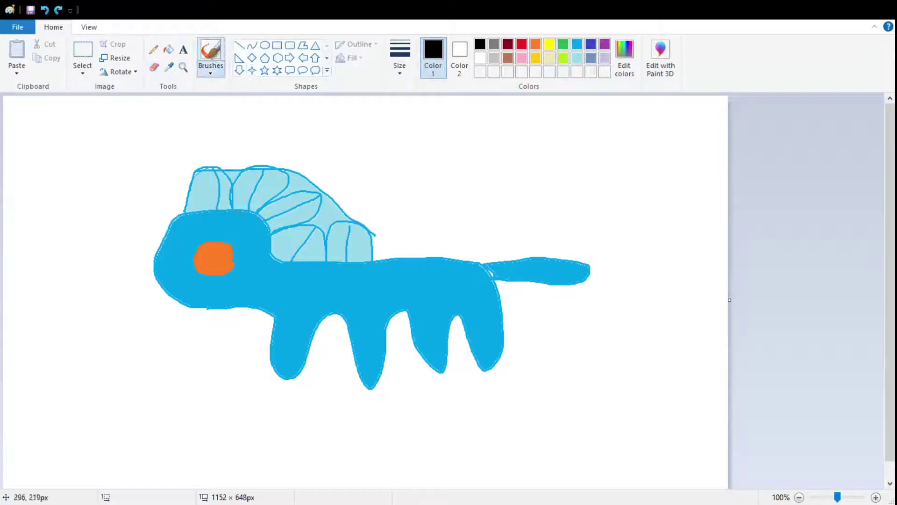
drag(184, 233, 187, 228)
key(ctrl+z)
Draw a black oval outline, about 63 × 67 px, just left of the head
click(265, 46)
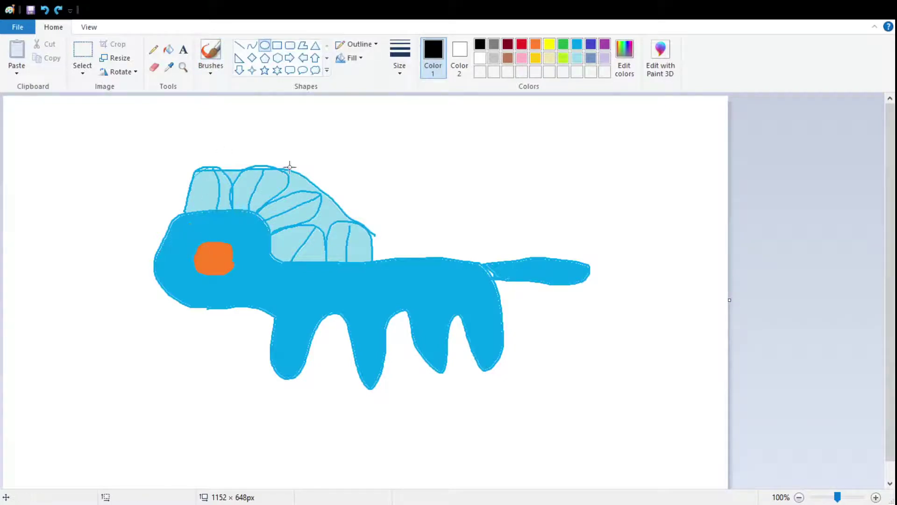
mouse_move(99, 198)
mouse_down()
mouse_move(114, 204)
mouse_move(105, 202)
mouse_up()
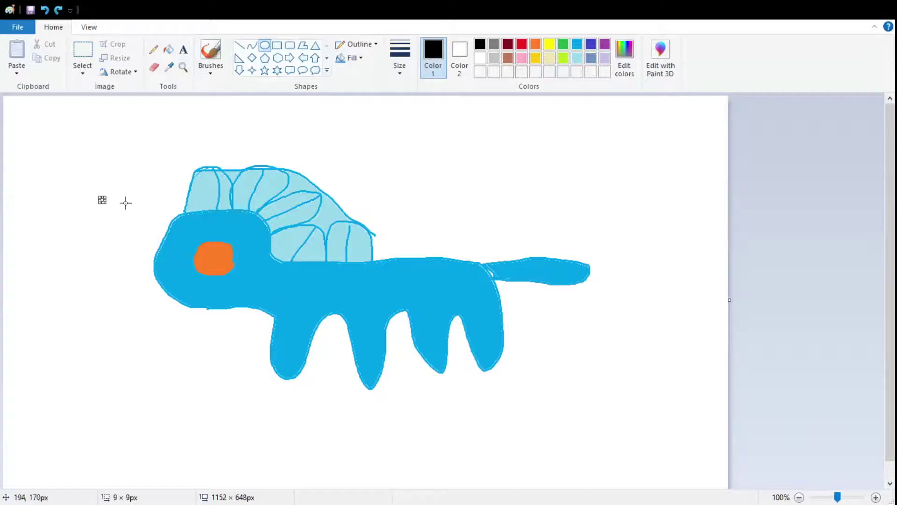
scroll(299, 69, down, 1)
scroll(303, 65, up, 1)
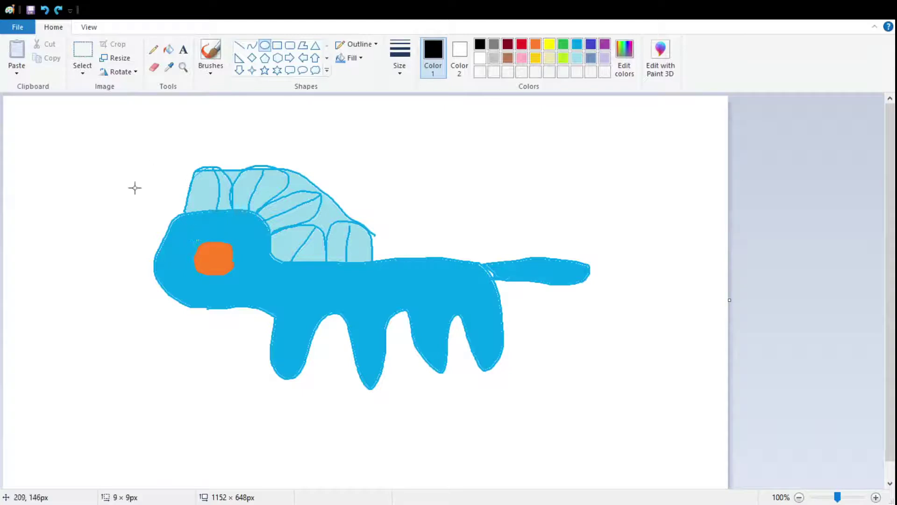
drag(59, 168, 98, 210)
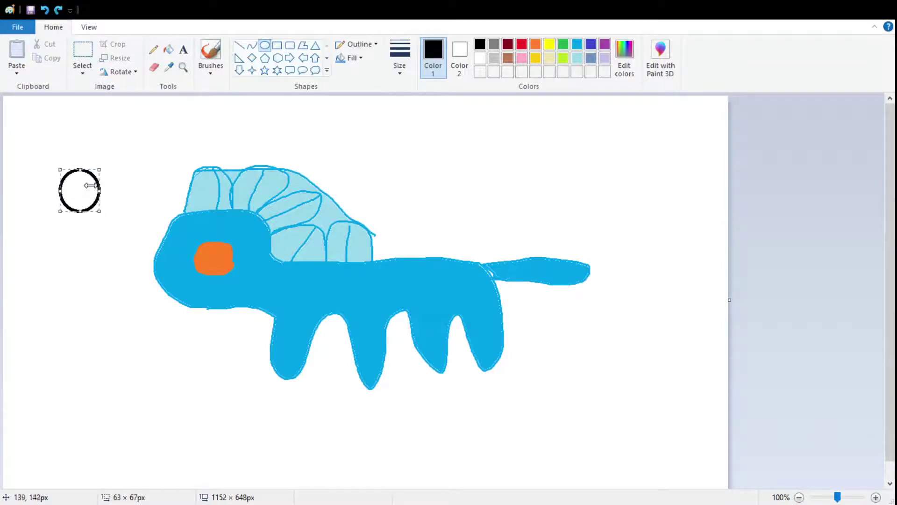
drag(90, 180, 115, 208)
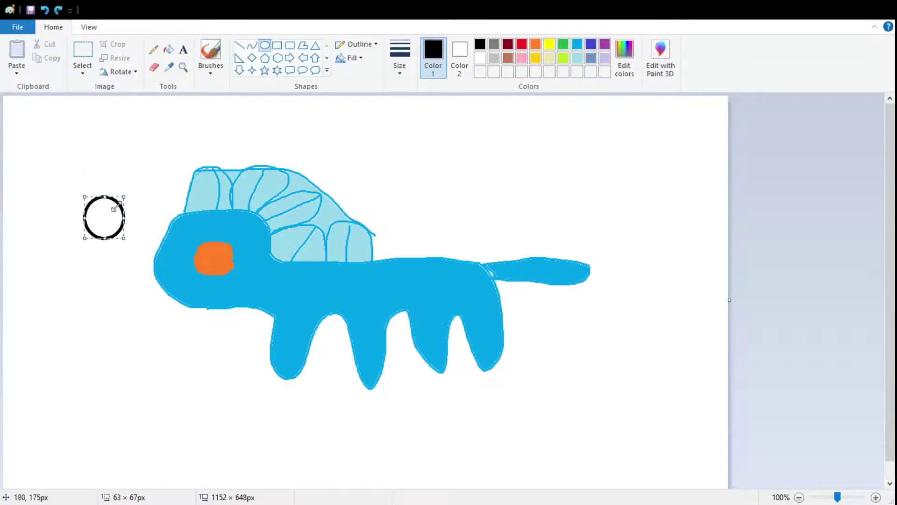